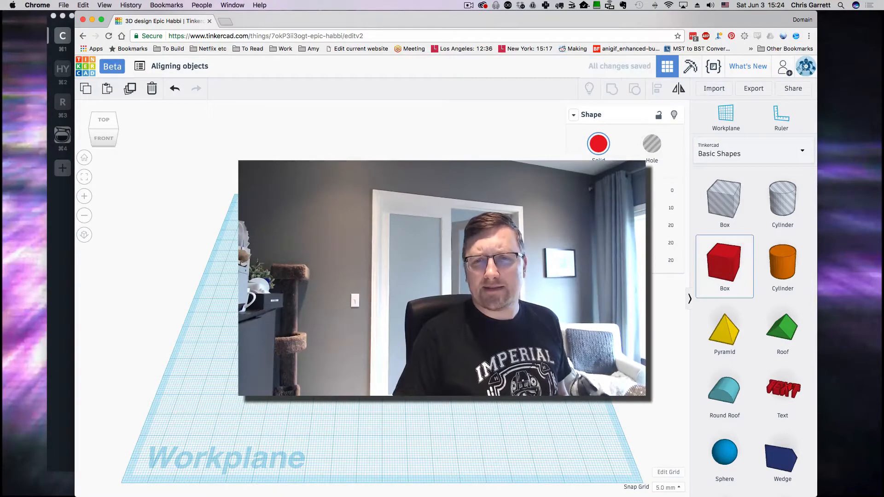
Step: Orbit the view to a near top-down angle over the two red boxes
right_drag(442, 276, 435, 326)
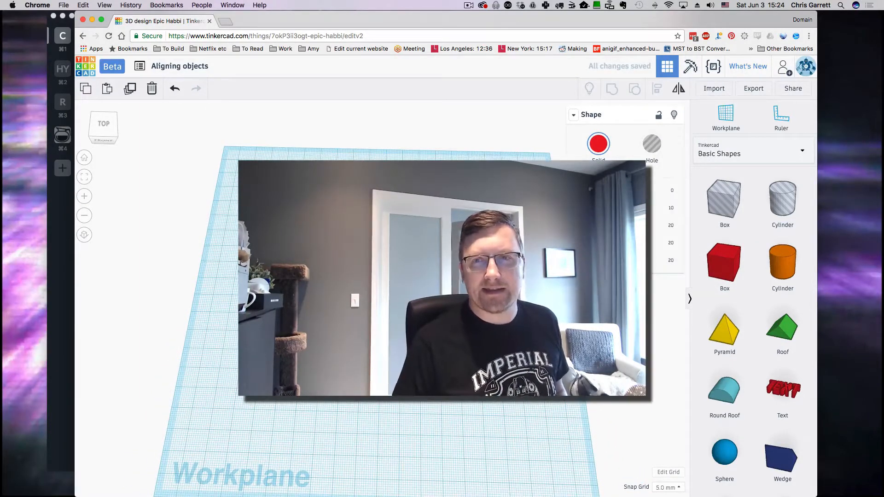
right_drag(395, 353, 402, 355)
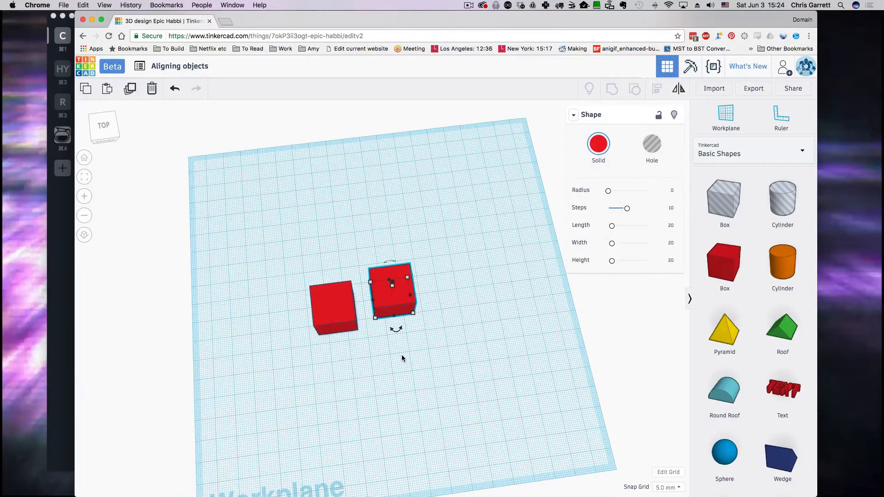
Step: Turn the second box into a hole, overlap it on the red box's corner, and select both
scroll(404, 349, up, 5)
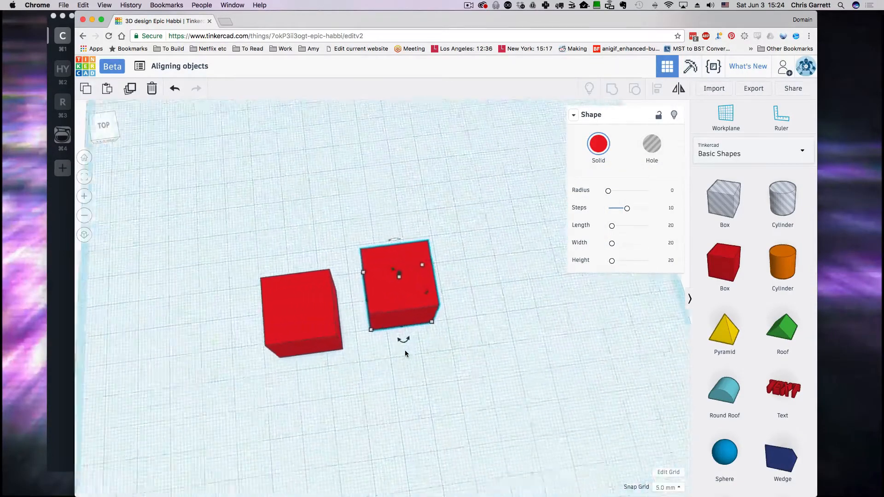
right_drag(417, 363, 397, 363)
scroll(439, 356, down, 5)
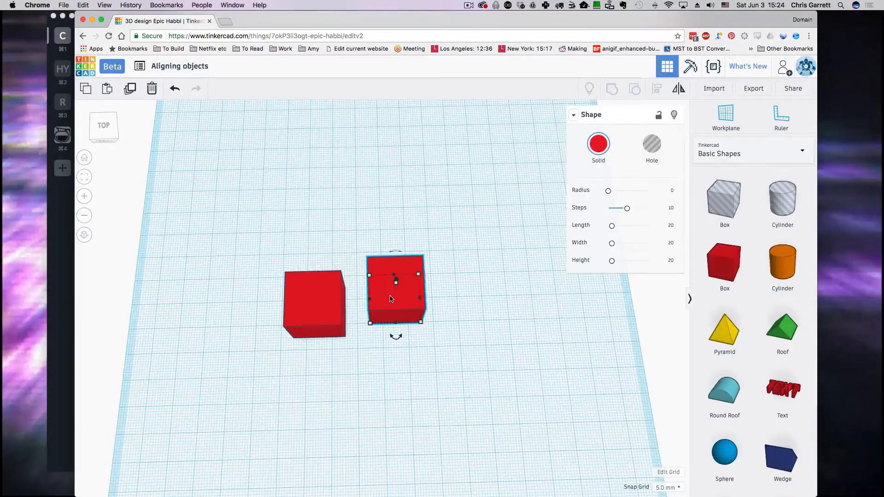
click(651, 145)
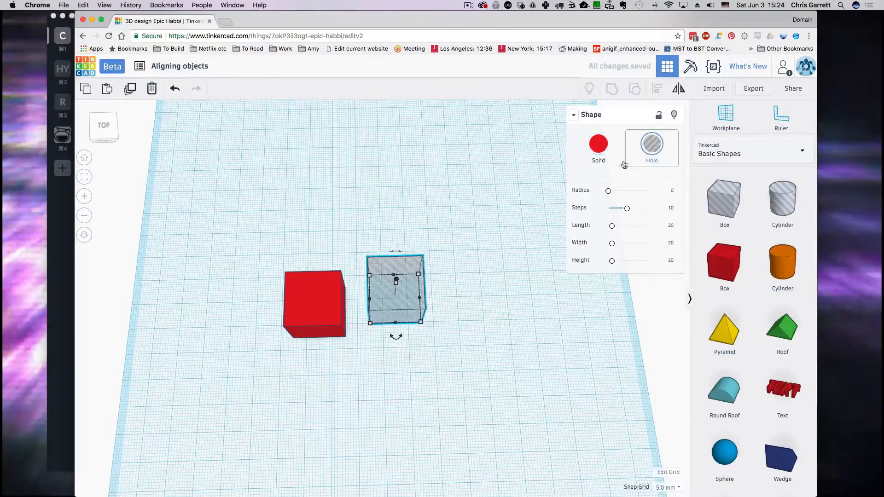
drag(412, 298, 350, 291)
drag(441, 375, 237, 208)
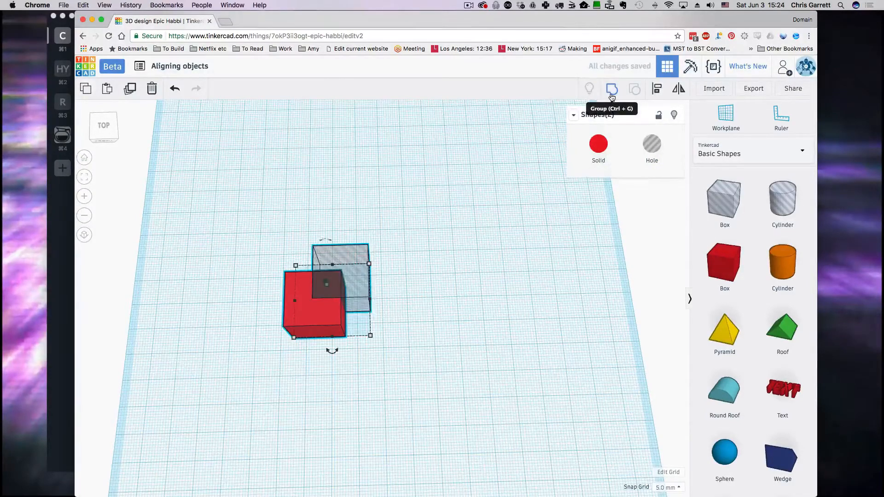
Step: Group box and hole into an L-shaped solid, shift it, and place a copy to its right
click(611, 96)
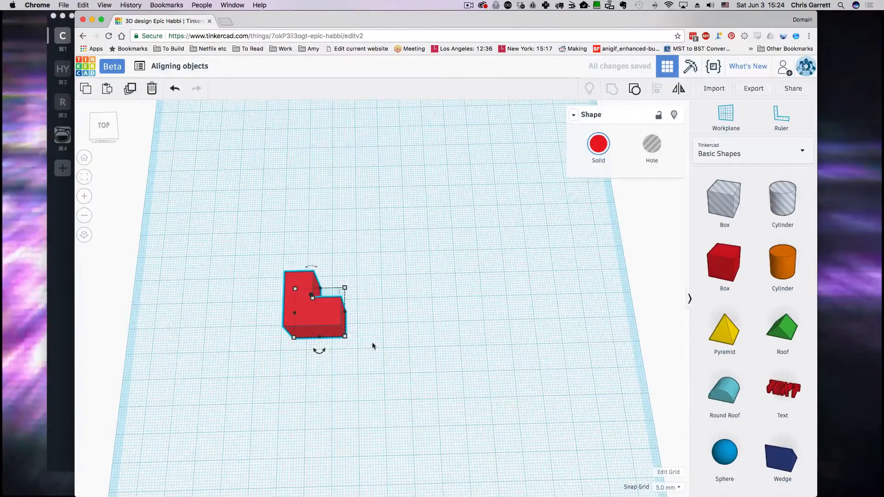
right_drag(372, 343, 375, 360)
drag(311, 328, 324, 267)
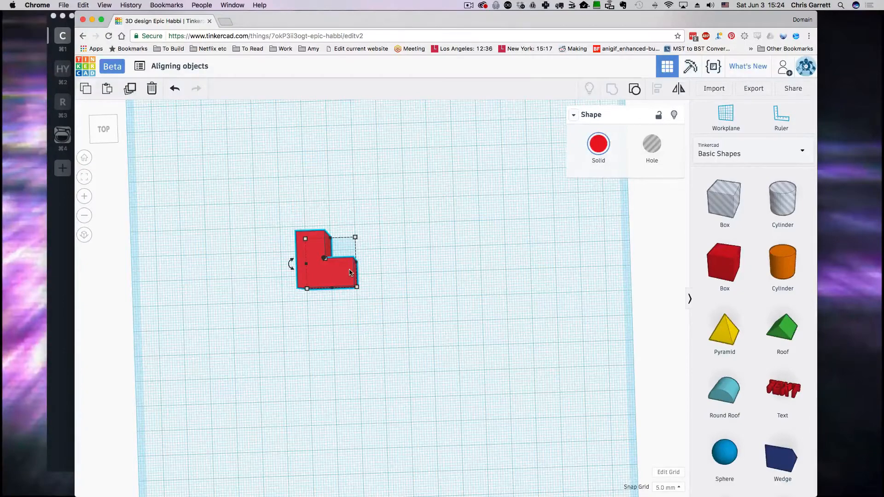
alt+drag(331, 278, 415, 276)
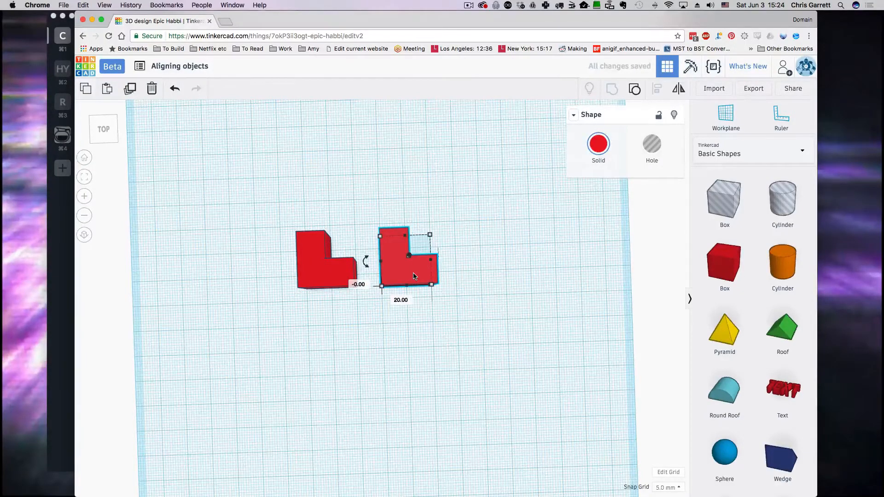
Step: Flip the copied L-shape left to right, then reselect the right L-shape
click(678, 89)
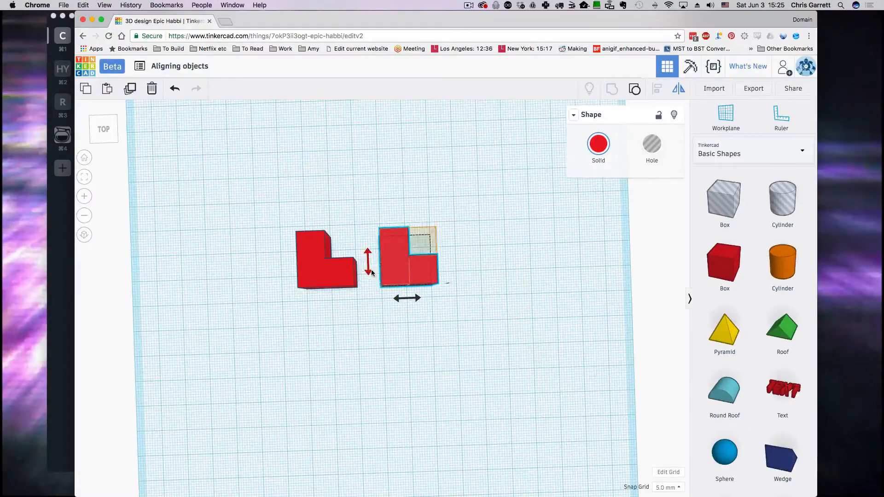
right_drag(425, 313, 423, 265)
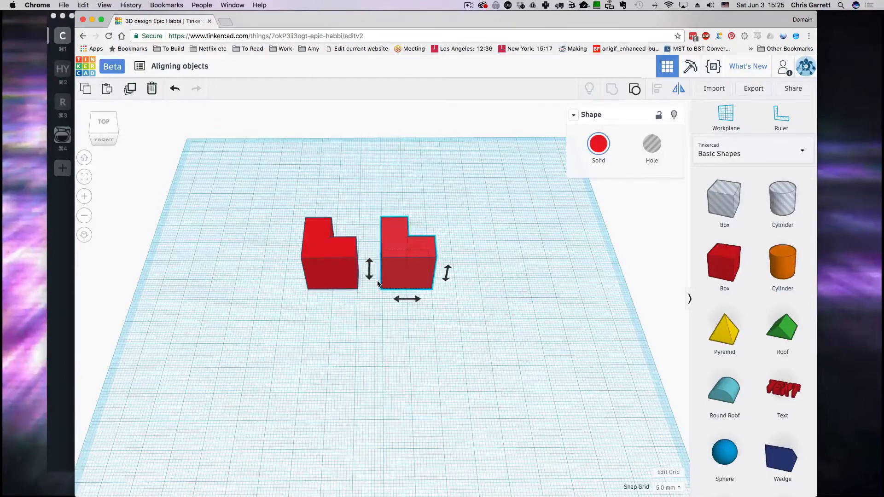
click(402, 300)
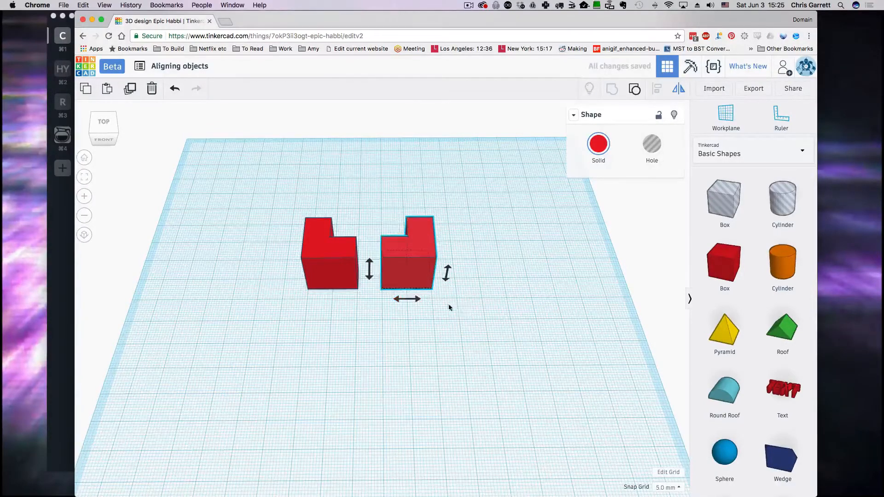
click(462, 305)
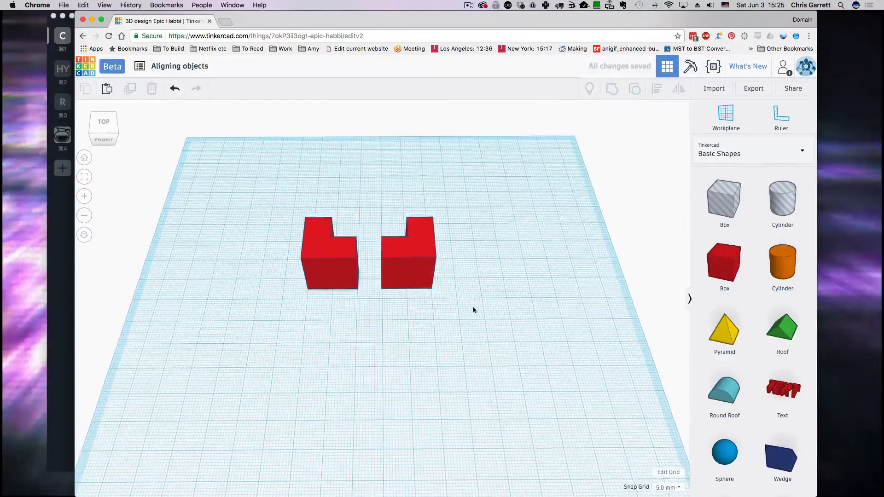
right_drag(472, 305, 474, 334)
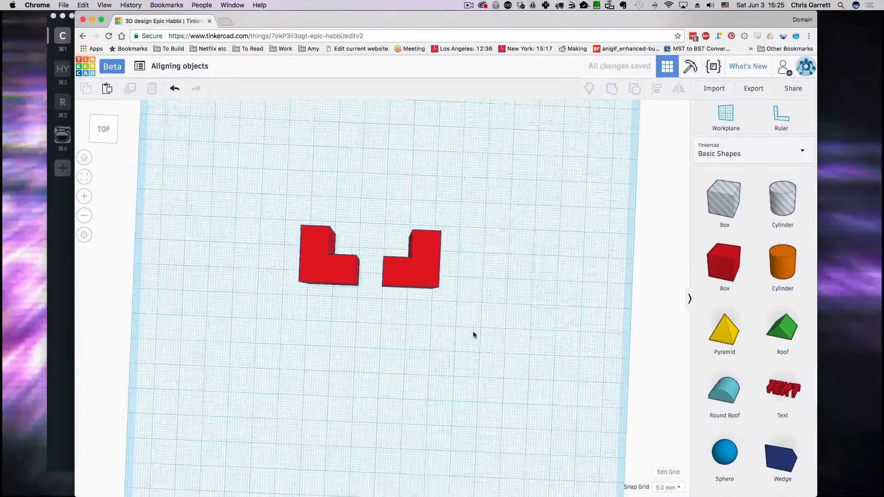
click(403, 273)
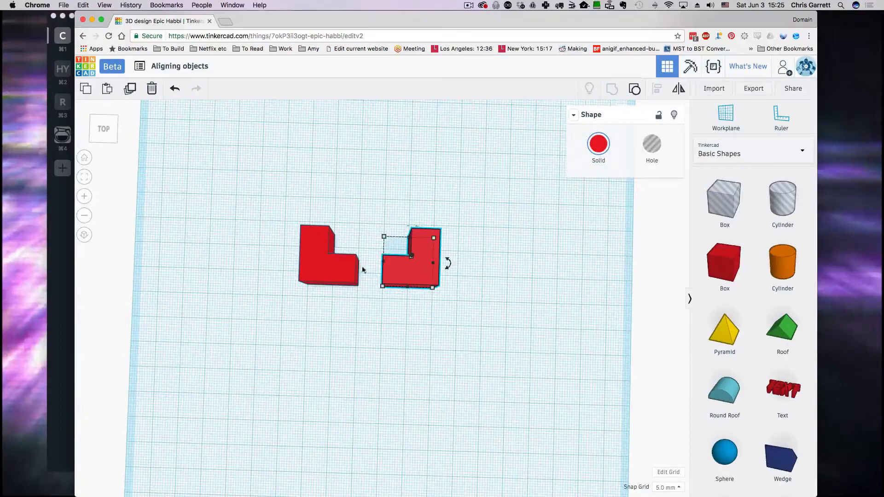
Step: Select both L-shapes and place a ruler at their lower-left corner showing 50 × 20 mm
shift+click(341, 270)
scroll(394, 305, up, 5)
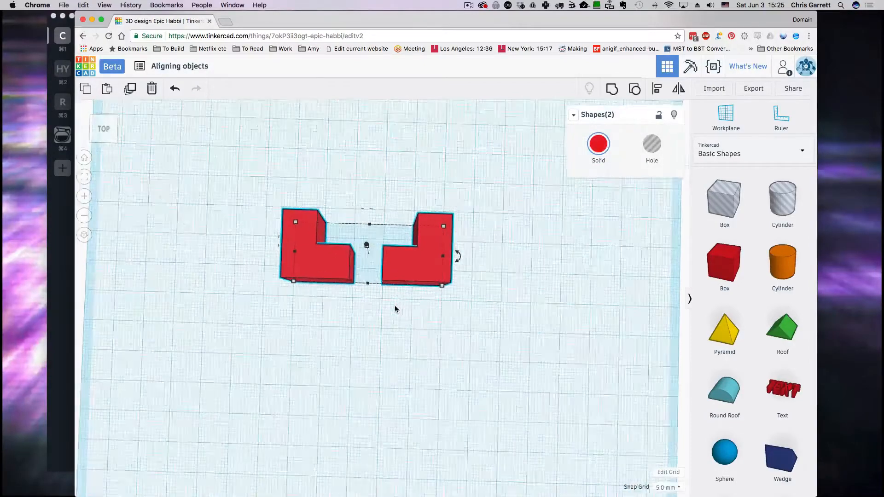
scroll(394, 305, down, 3)
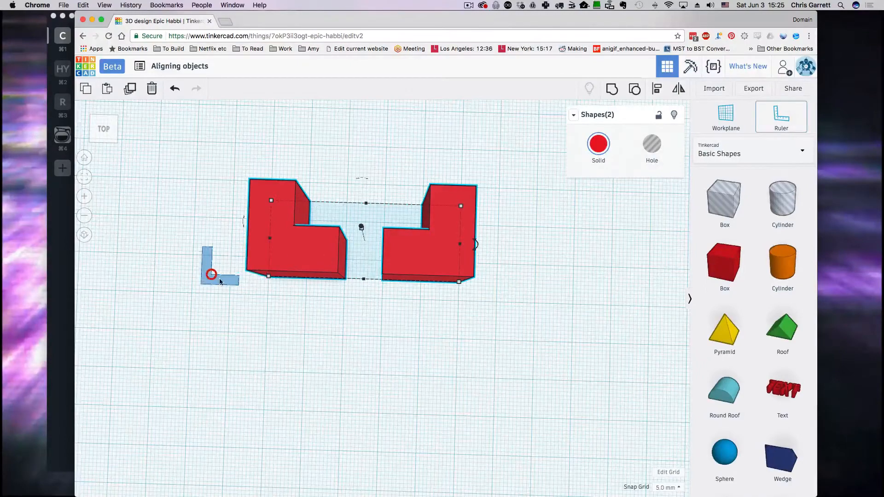
click(212, 275)
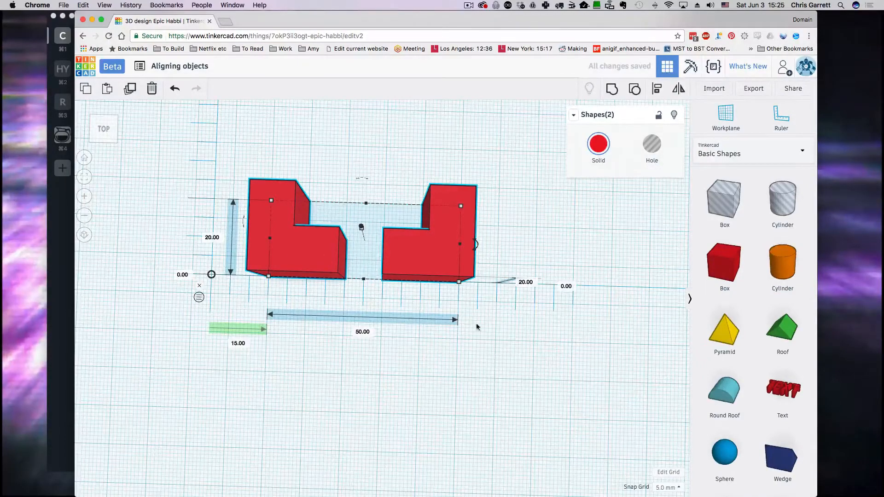
mouse_move(485, 340)
right_down()
mouse_move(490, 312)
mouse_move(513, 311)
mouse_move(508, 305)
mouse_move(495, 343)
right_up()
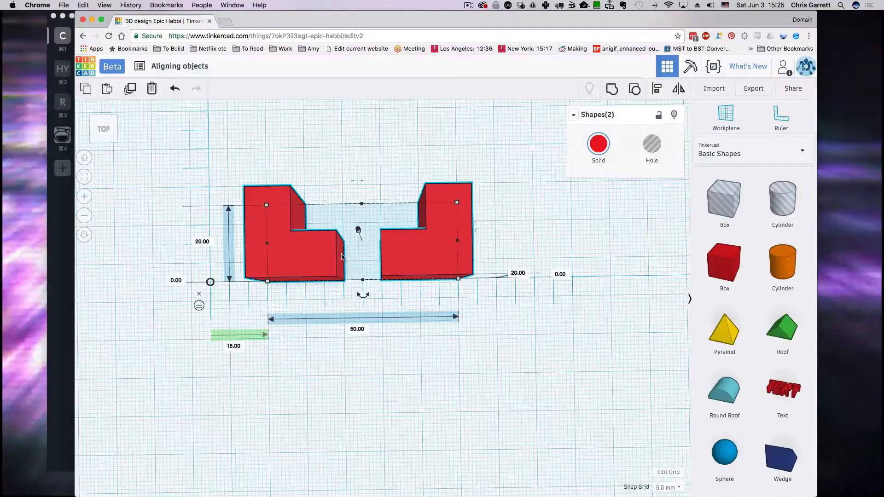
Step: Align the L-blocks left, top, middle and bottom, then centre them horizontally into one cube
click(657, 89)
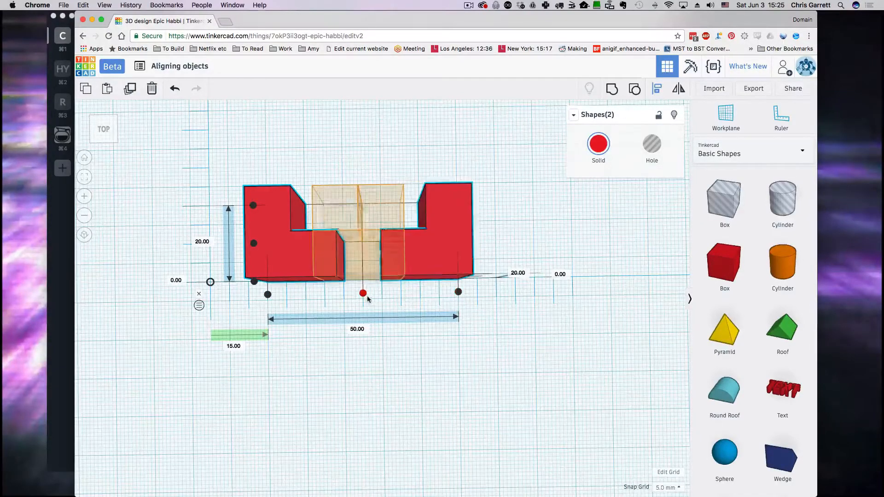
click(268, 295)
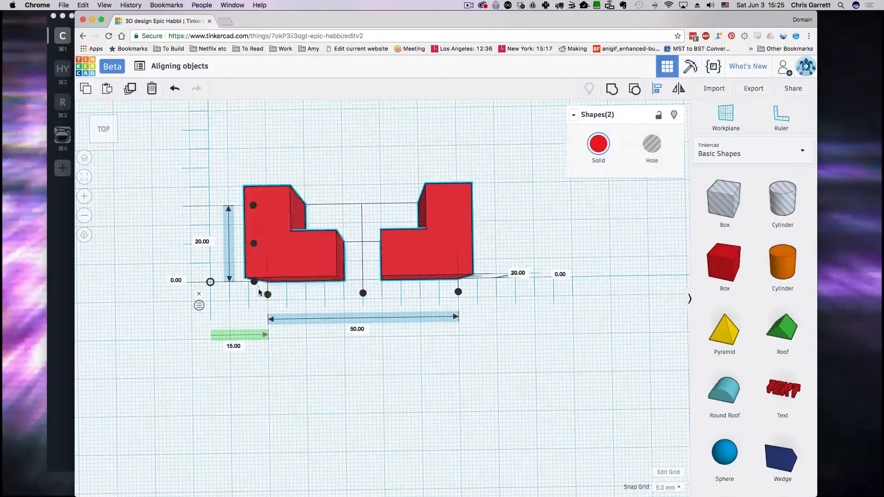
click(254, 210)
click(252, 246)
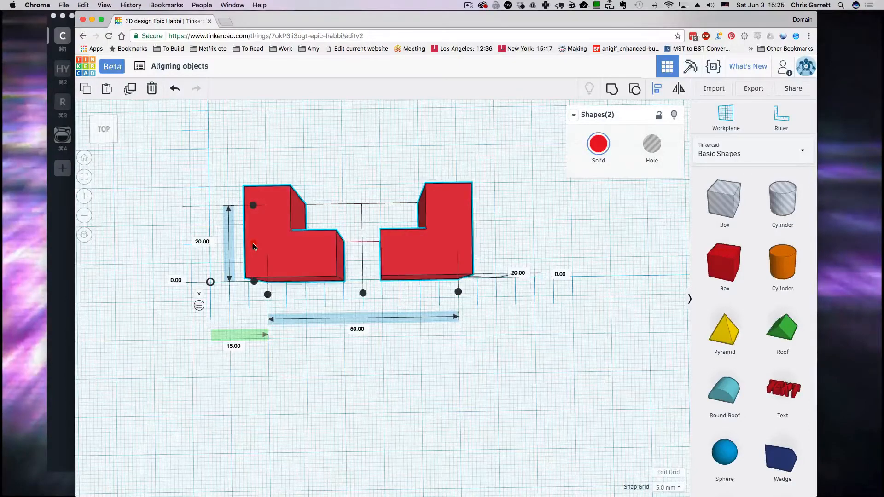
click(254, 281)
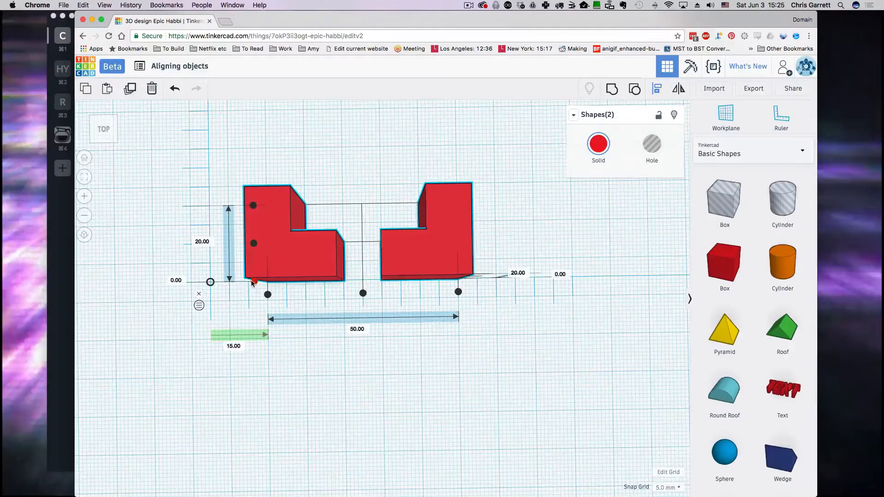
click(363, 293)
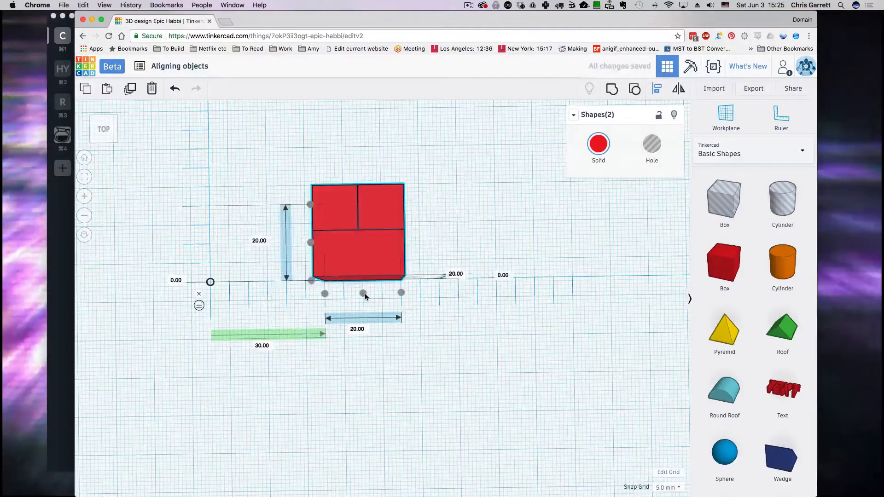
right_drag(432, 338, 153, 266)
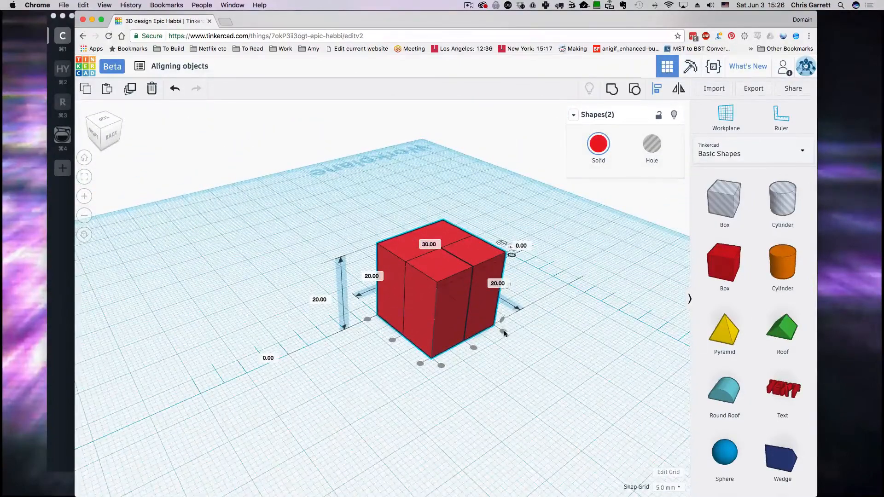
Step: Orbit to a nearly front-facing view of the separated L-blocks
right_drag(509, 338, 471, 375)
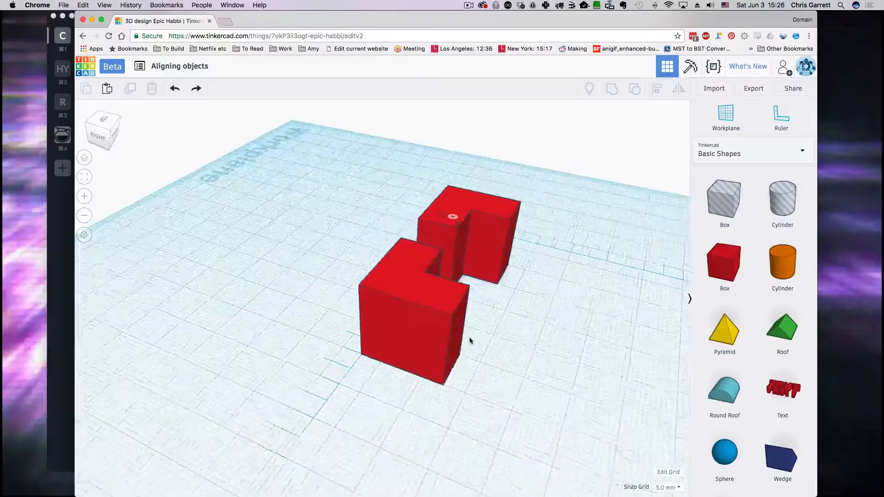
Step: Place a 10 mm tall 3D Text shape on the workplane in front of the L-blocks
right_drag(425, 339, 543, 282)
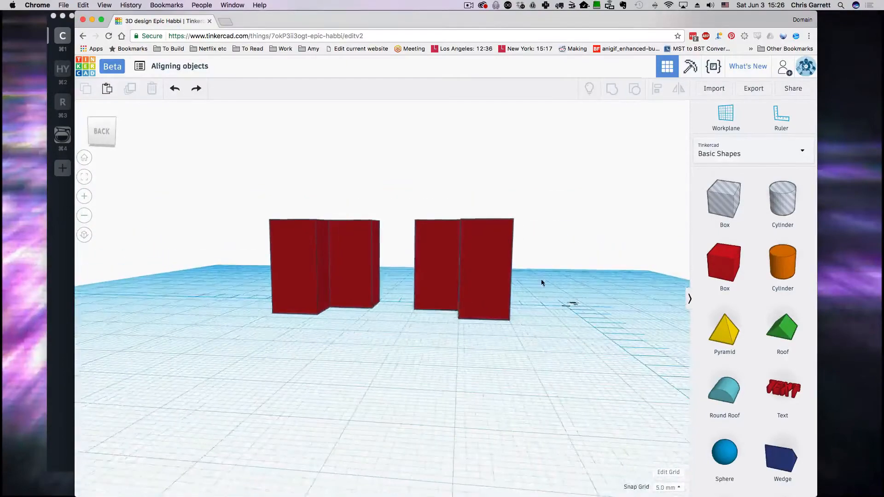
scroll(766, 327, down, 2)
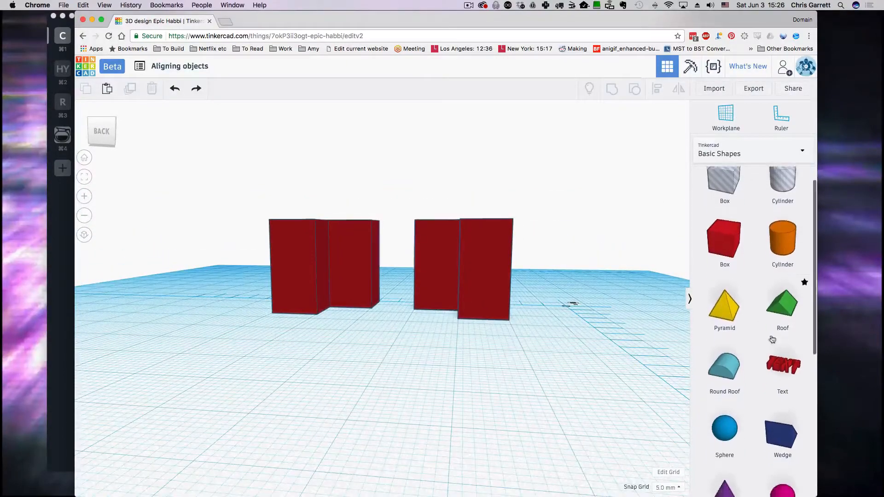
click(787, 329)
click(440, 390)
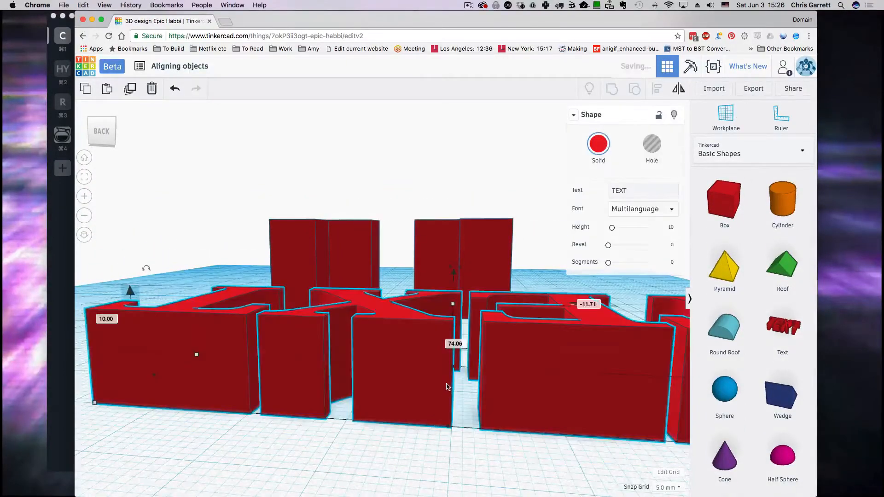
right_drag(447, 386, 594, 295)
Step: Change the text to 'Front' in Sans font, scale it to half size, and colour it teal
click(581, 189)
text(Front)
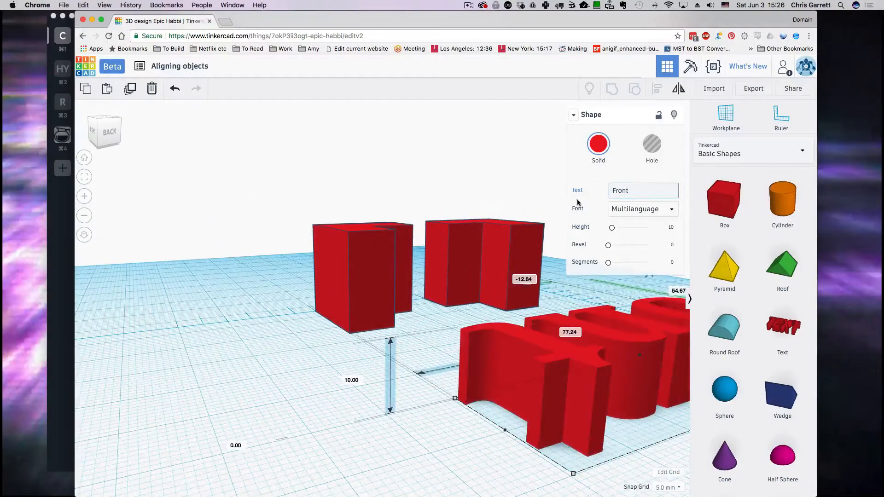
click(640, 213)
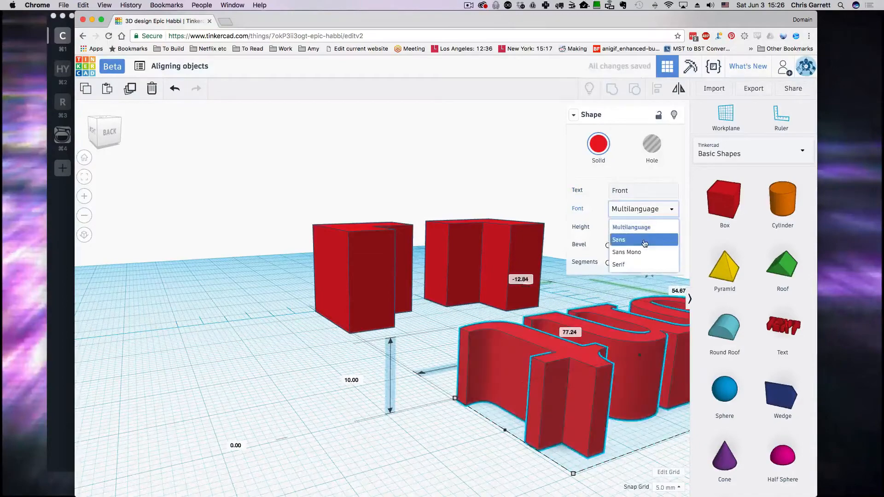
click(644, 242)
right_drag(488, 415, 391, 421)
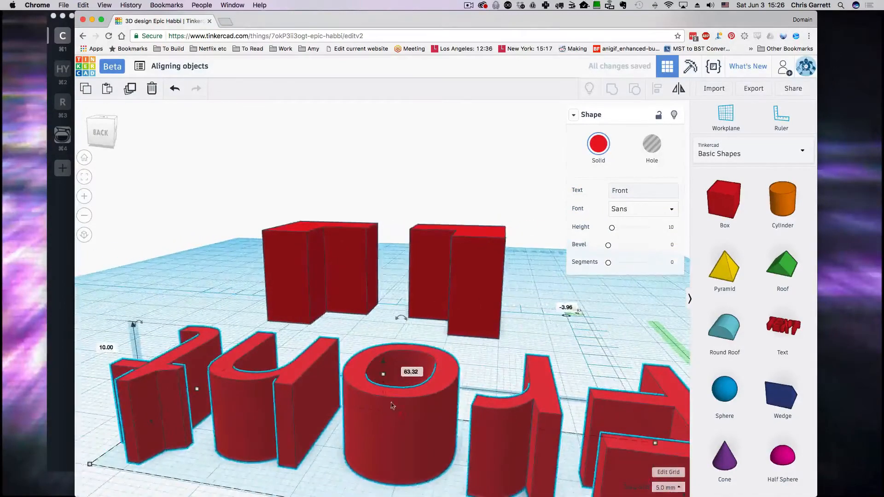
shift+drag(385, 377, 390, 408)
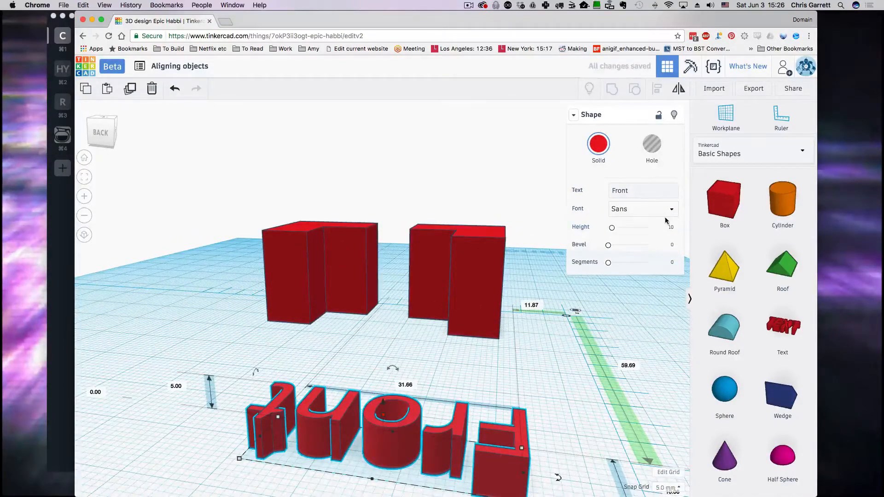
click(599, 145)
click(602, 227)
Step: Move the Front text beside the blocks, rotate it 90° upright, and mirror it
right_drag(540, 410, 542, 405)
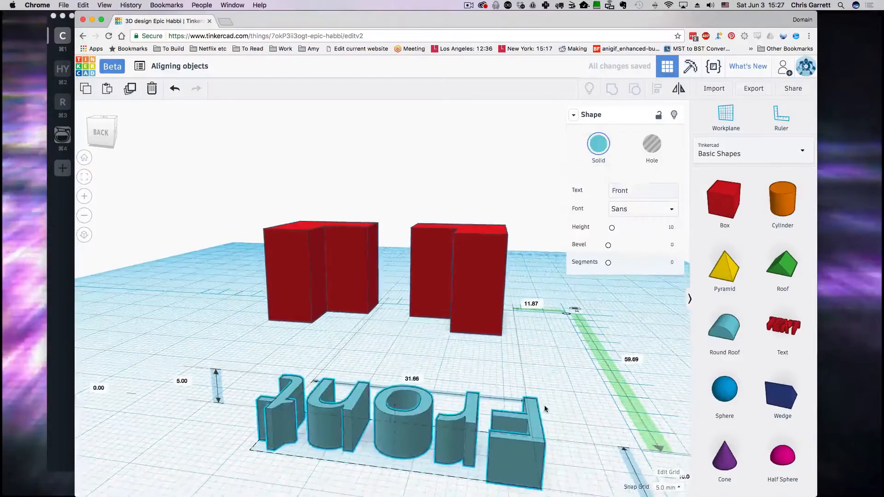
drag(451, 412, 478, 337)
right_drag(555, 410, 658, 456)
scroll(658, 456, up, 4)
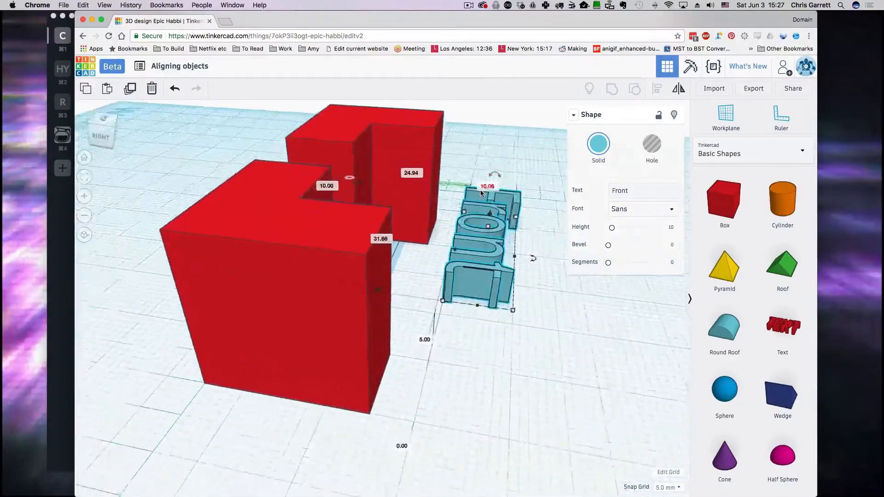
drag(518, 153, 396, 170)
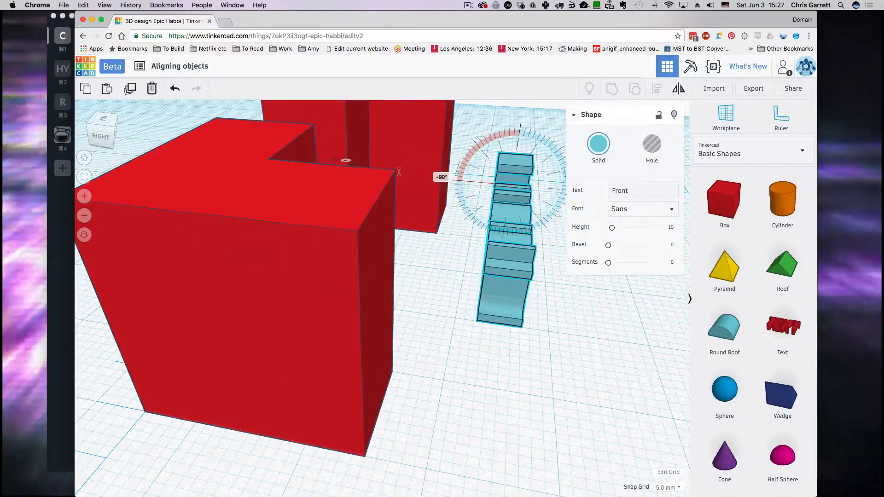
right_drag(493, 324, 400, 312)
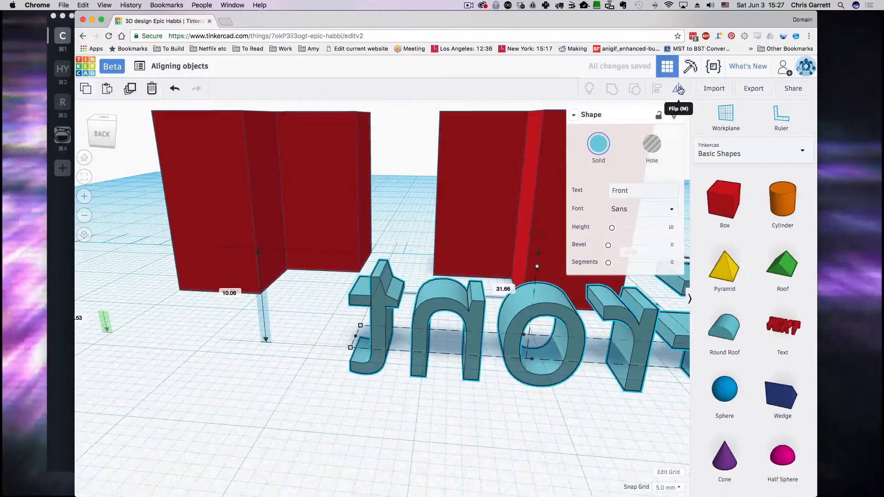
scroll(564, 377, down, 5)
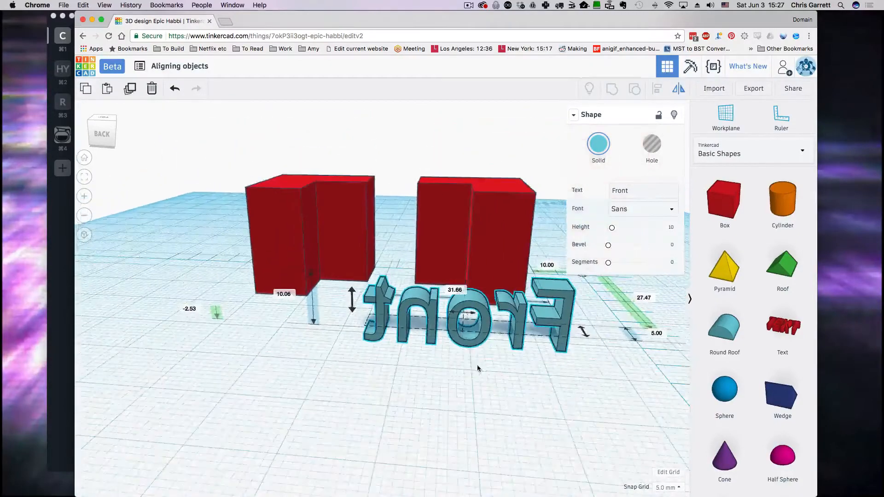
right_drag(477, 367, 447, 389)
click(441, 338)
Step: Shrink the Front text to 7.96 wide and raise it 10 mm off the workplane
click(397, 404)
alt+shift+drag(337, 352, 486, 275)
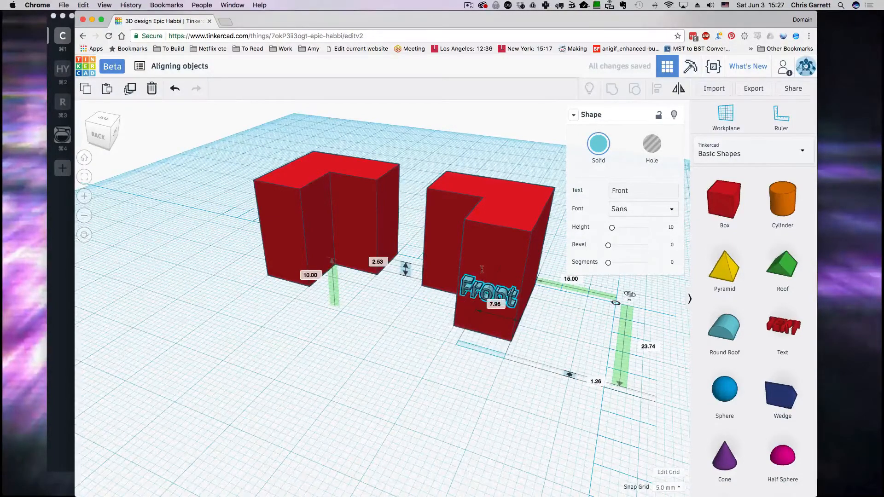
right_drag(537, 439, 460, 443)
Step: Set Snap Grid to 0.1 mm and nudge the Front text flush against the right block's face
scroll(460, 444, up, 3)
key(Right)
key(Right)
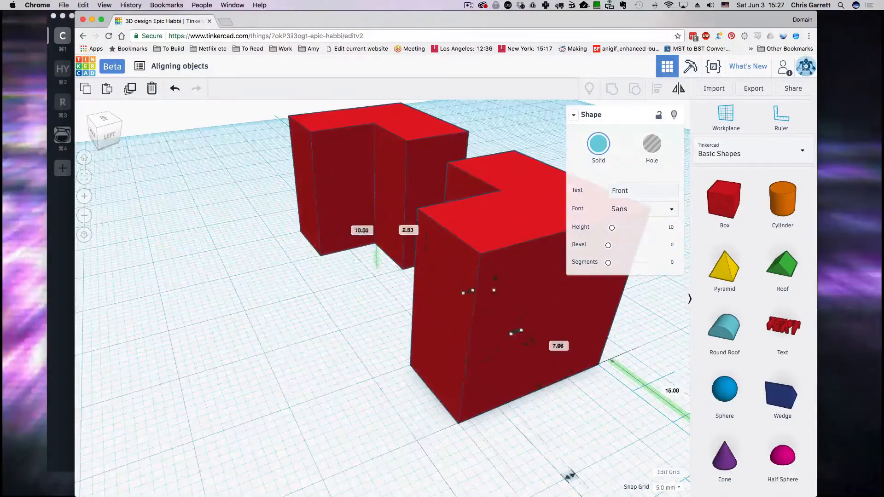
key(Left)
click(667, 487)
click(667, 405)
key(Left)
key(Left)
key(Left)
key(Left)
key(Left)
key(Left)
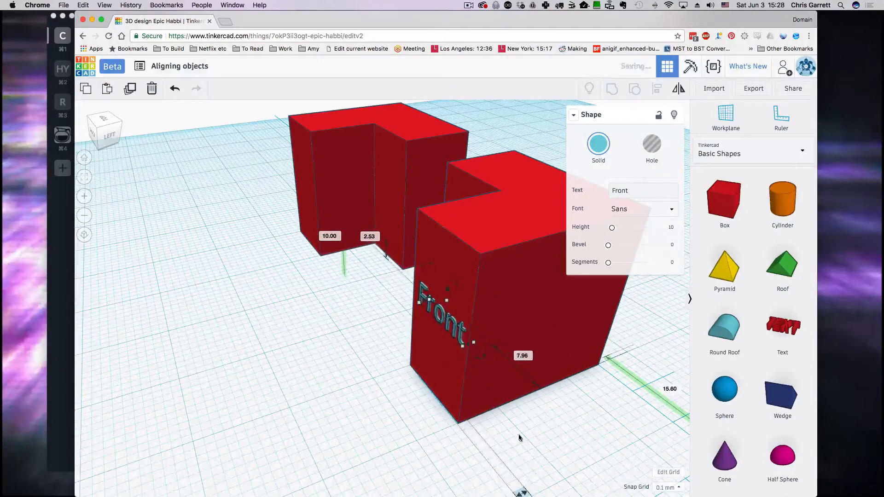
right_drag(334, 416, 434, 405)
Step: Tilt the left red L-block over by -22.5° using its rotation handle from a side view
scroll(227, 230, up, 3)
click(264, 272)
scroll(290, 337, down, 5)
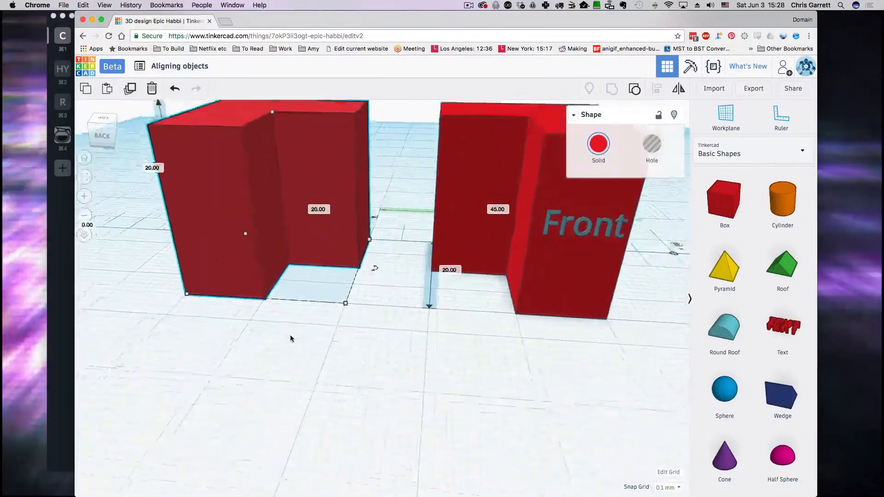
right_drag(266, 357, 434, 375)
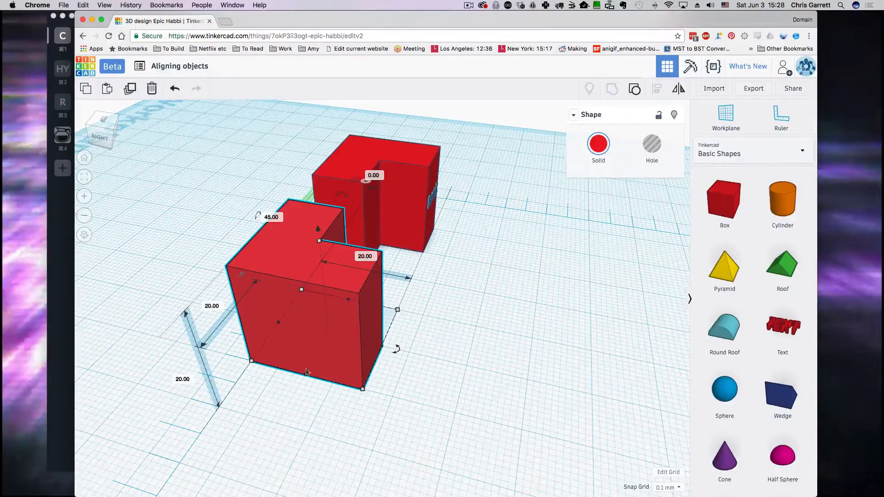
right_drag(307, 372, 332, 354)
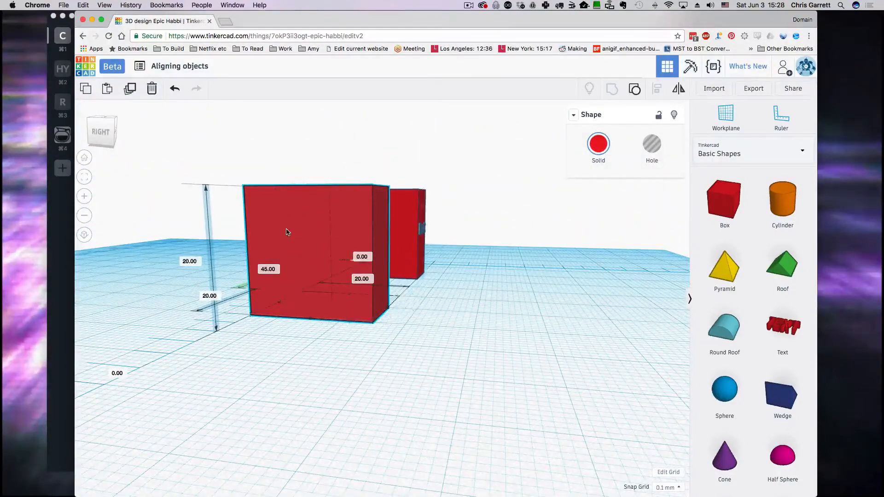
right_drag(292, 268, 302, 292)
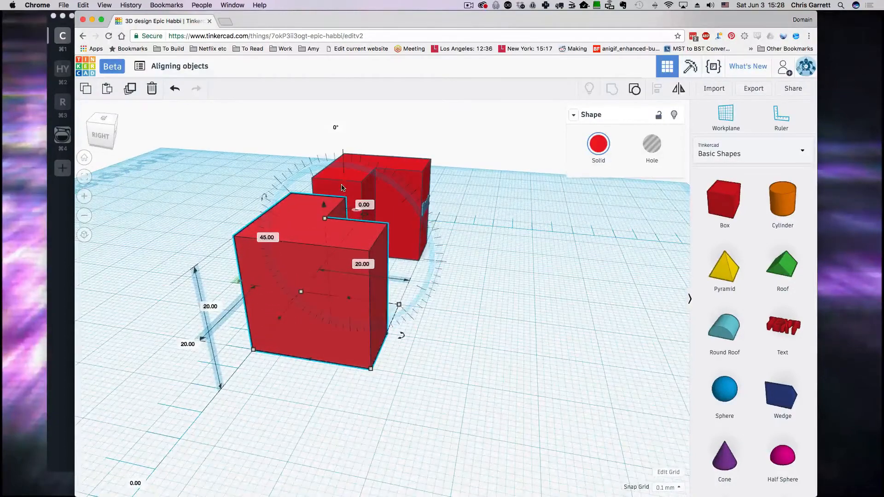
drag(332, 182, 317, 181)
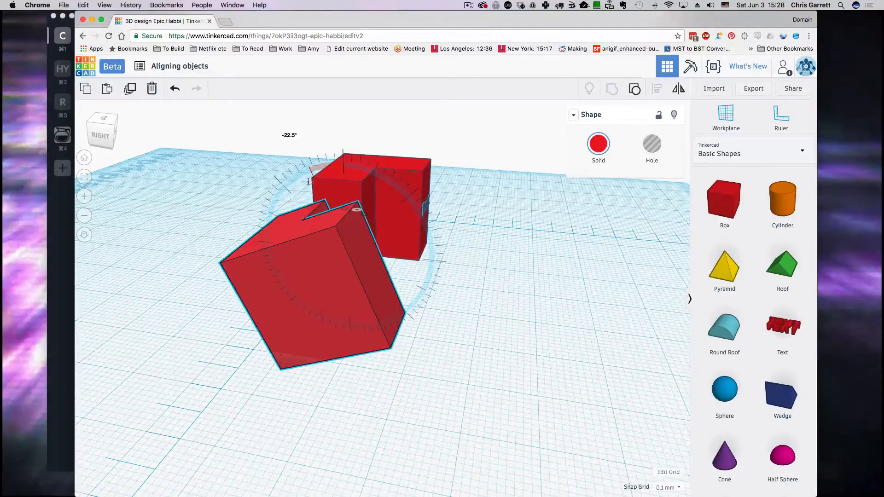
right_drag(555, 303, 529, 268)
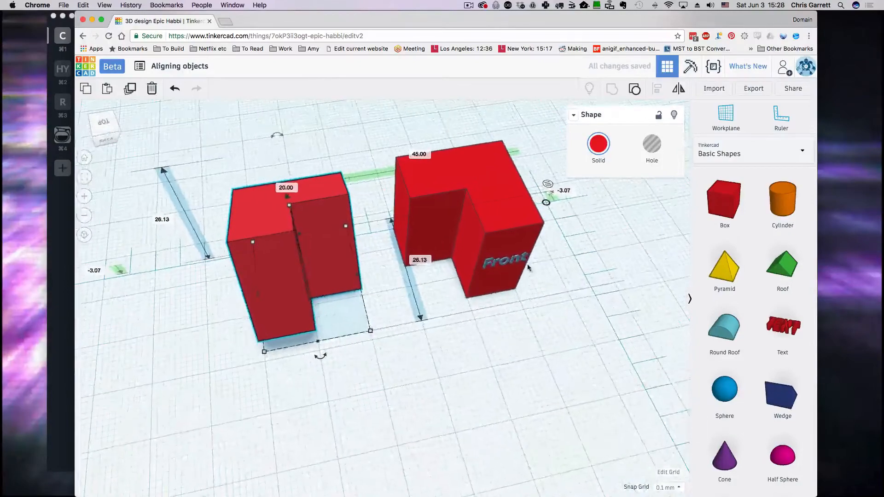
Step: Move the 'Front' text to the tilted left block, then onto the workplane in front of it
click(528, 267)
scroll(553, 246, up, 3)
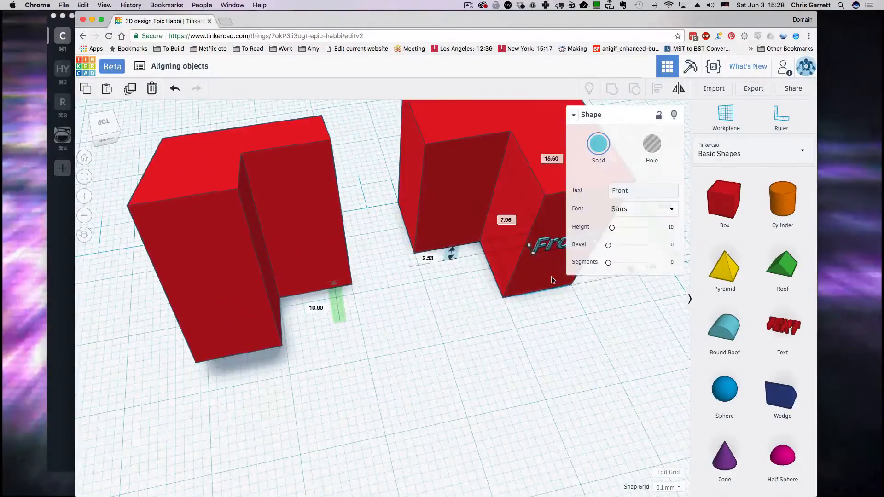
drag(552, 280, 583, 254)
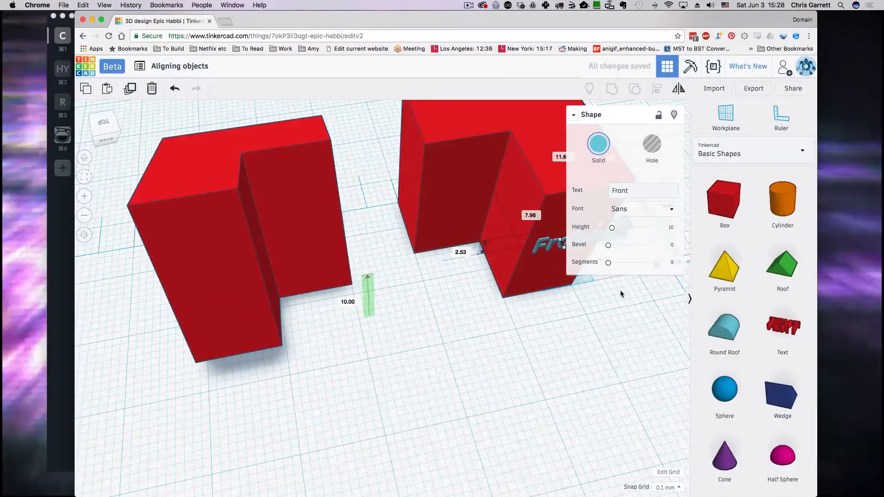
key(Left)
key(Left)
key(Left)
key(Left)
key(Left)
key(Left)
key(Left)
key(Left)
key(Left)
key(Left)
key(Left)
key(Left)
key(Left)
key(Left)
key(Left)
key(Left)
key(Left)
key(Left)
key(Left)
key(Left)
key(Left)
key(Left)
key(Left)
key(Left)
key(Left)
key(Left)
key(Left)
key(Left)
key(Left)
key(Left)
key(Left)
key(Left)
key(Left)
key(Left)
key(Left)
key(Left)
key(Left)
key(Left)
key(Left)
key(Left)
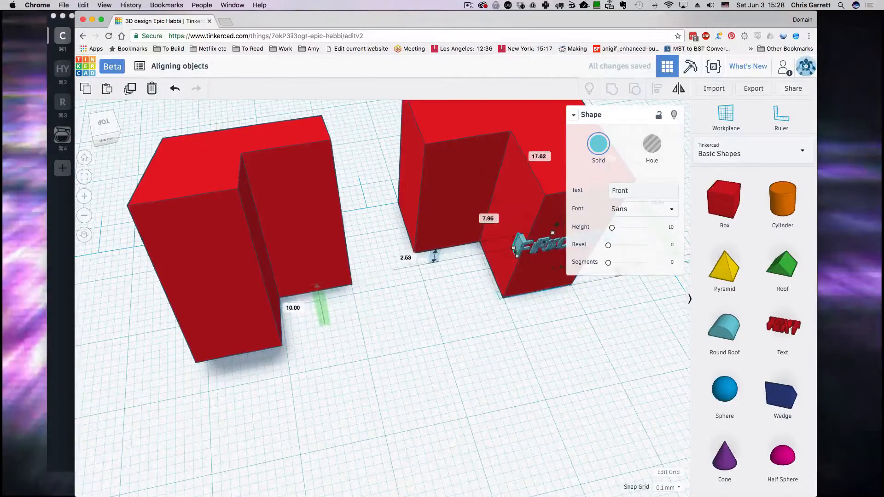
key(Left)
key(Left)
key(Left)
key(Left)
key(Left)
key(Left)
key(Left)
key(Left)
key(Left)
key(Left)
key(Left)
key(Left)
key(Left)
key(Left)
key(Left)
key(Left)
key(Left)
key(Left)
key(Left)
key(Left)
drag(449, 260, 254, 301)
right_drag(422, 388, 514, 332)
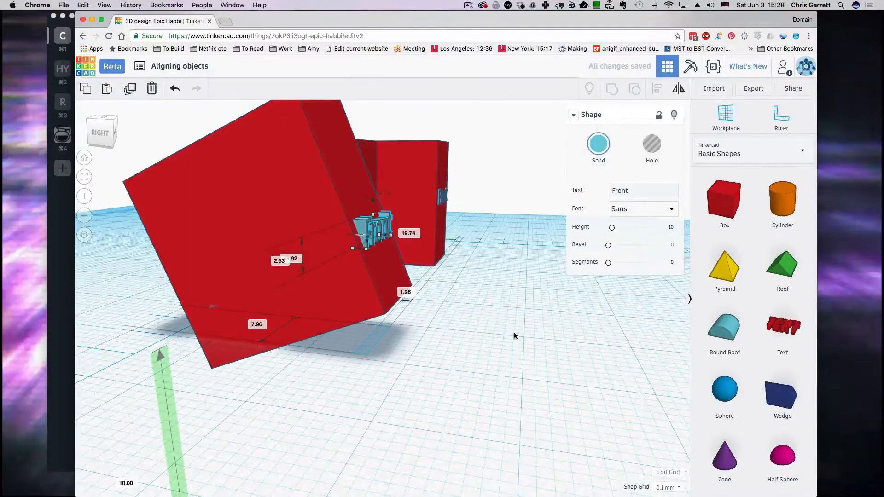
right_drag(470, 337, 368, 378)
drag(295, 277, 384, 351)
right_drag(552, 347, 519, 354)
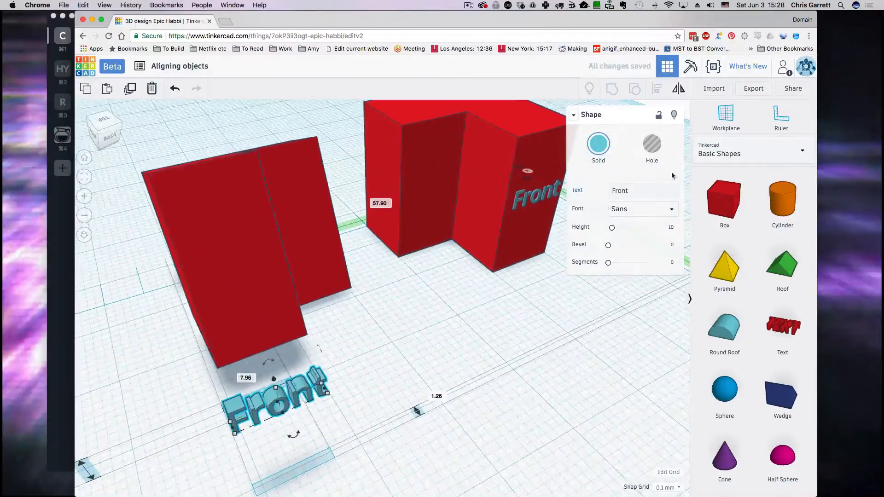
Step: Set a workplane on the tilted face and add a half-size teal 'TEXT' shape
click(725, 115)
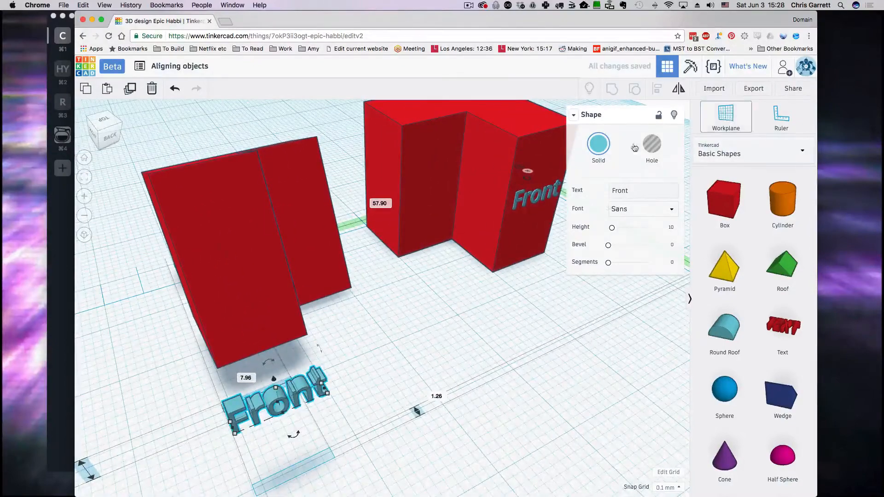
click(247, 267)
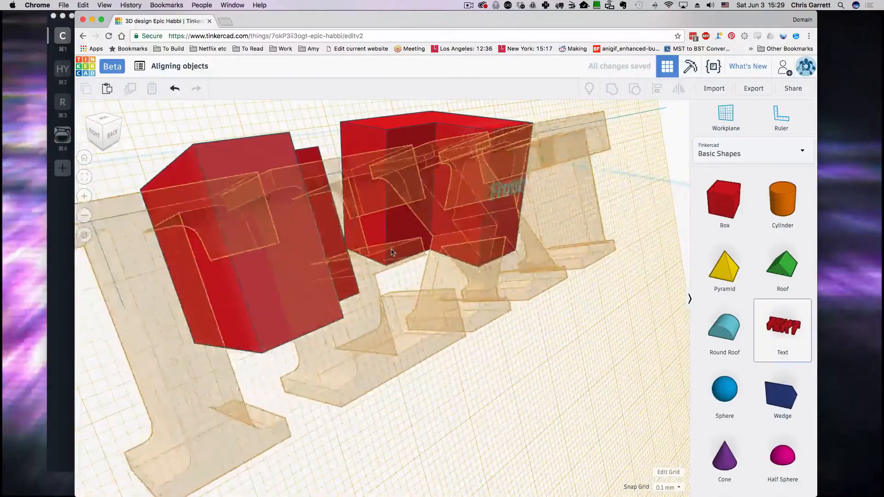
click(460, 266)
right_drag(458, 244, 342, 225)
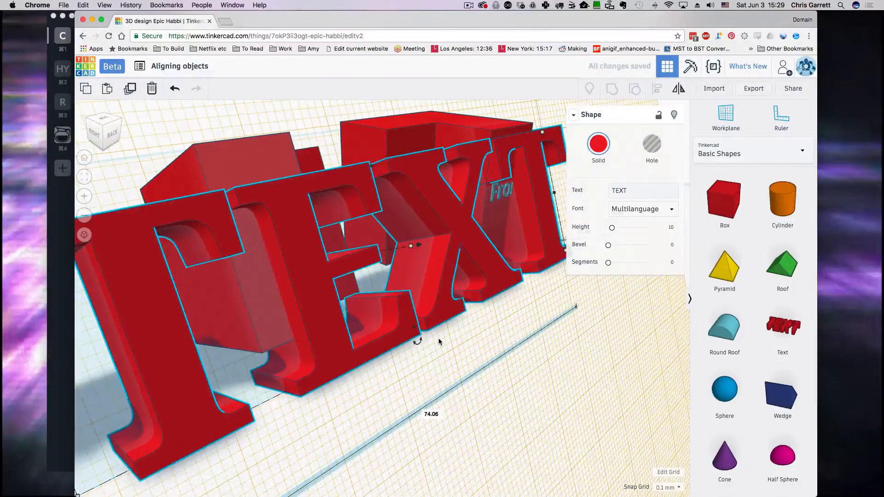
shift+drag(543, 137, 404, 241)
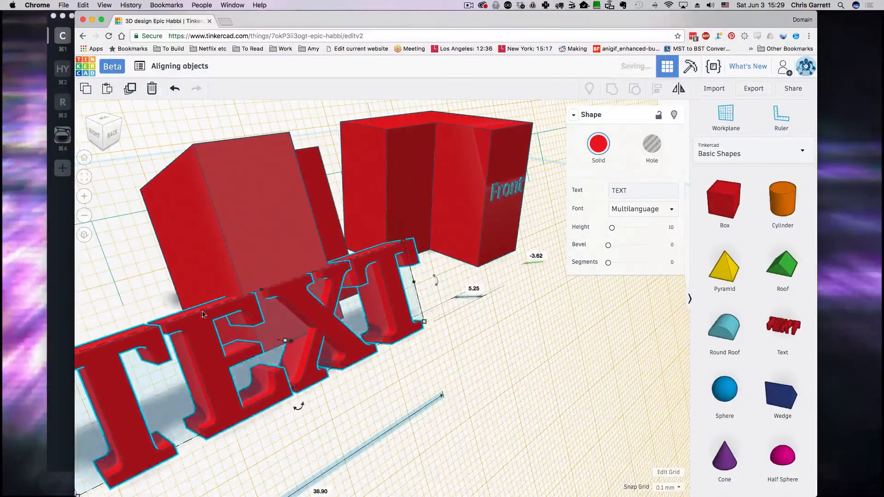
click(599, 144)
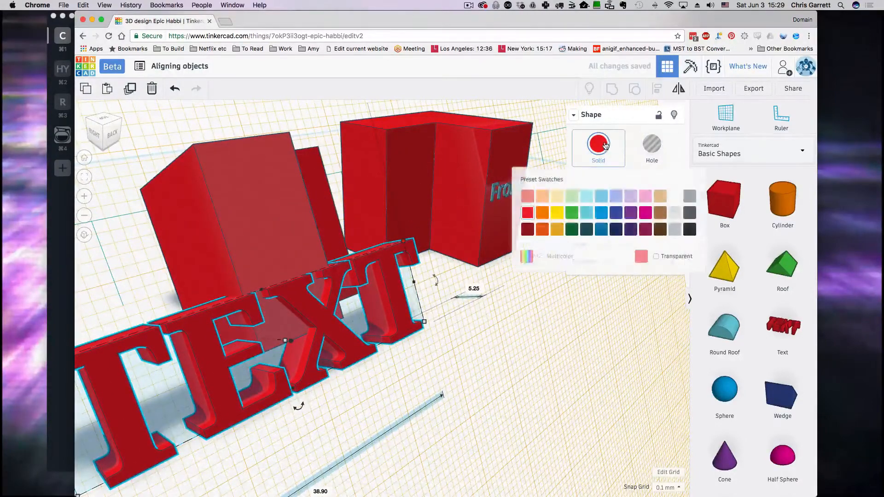
click(586, 213)
Step: Position the teal 'TEXT' flat on the tilted block's face, shrinking it to about half size
drag(414, 250, 262, 227)
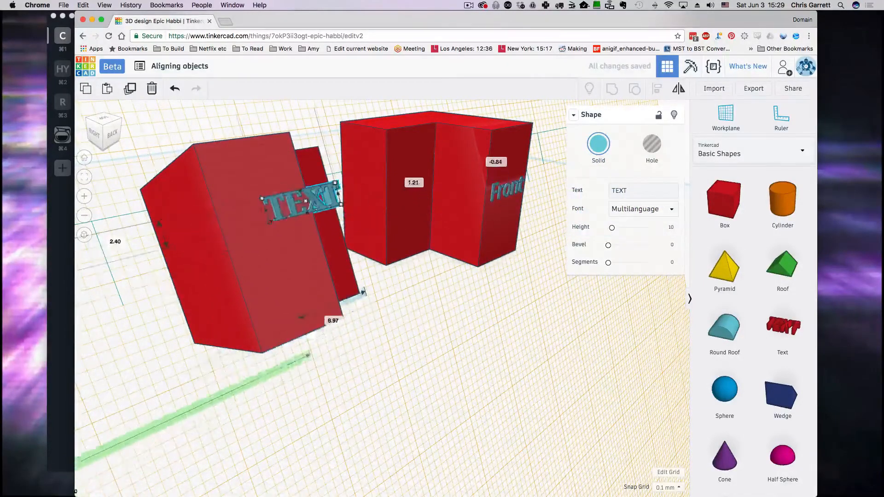
click(261, 199)
drag(299, 202, 284, 206)
right_drag(304, 332, 372, 377)
key(Left)
key(Left)
key(Left)
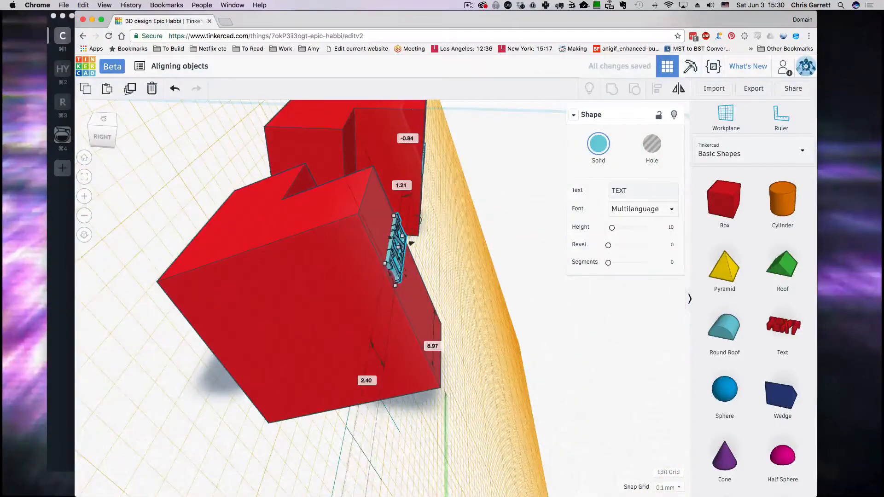
right_drag(411, 243, 335, 346)
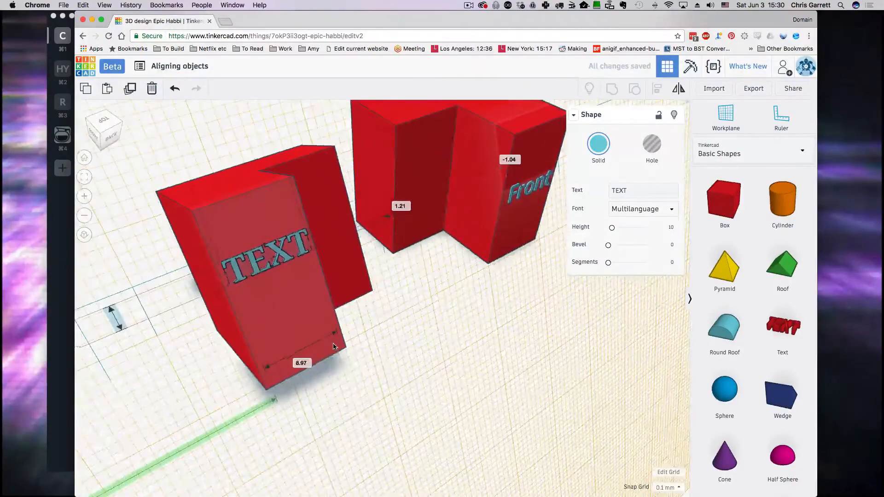